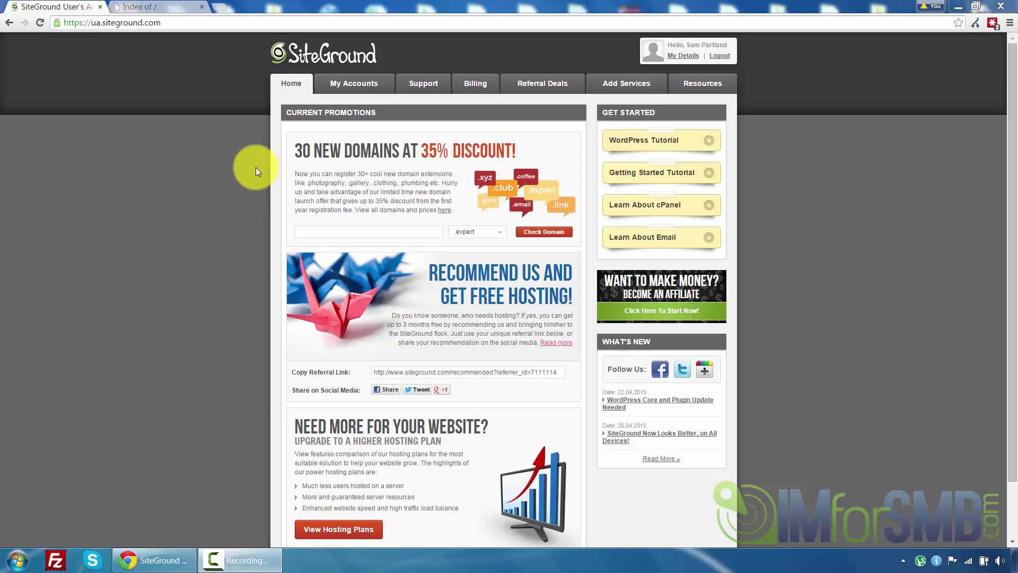
- From My Accounts, open the cPanel for the mylocallandscaping.com hosting account
{"action": "left_click", "coordinate": [347, 88]}
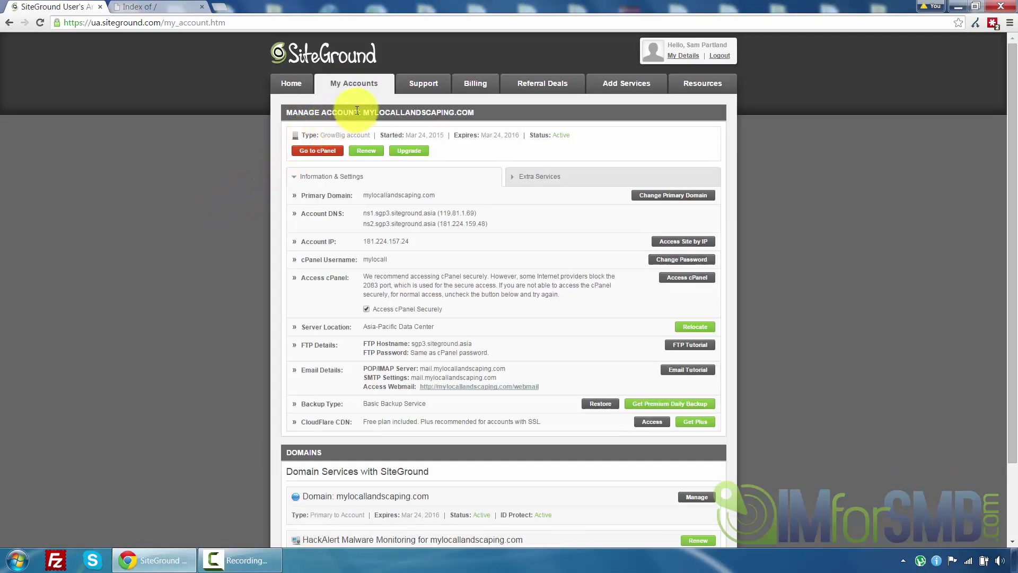
{"action": "left_click_drag", "start_coordinate": [363, 113], "coordinate": [472, 111]}
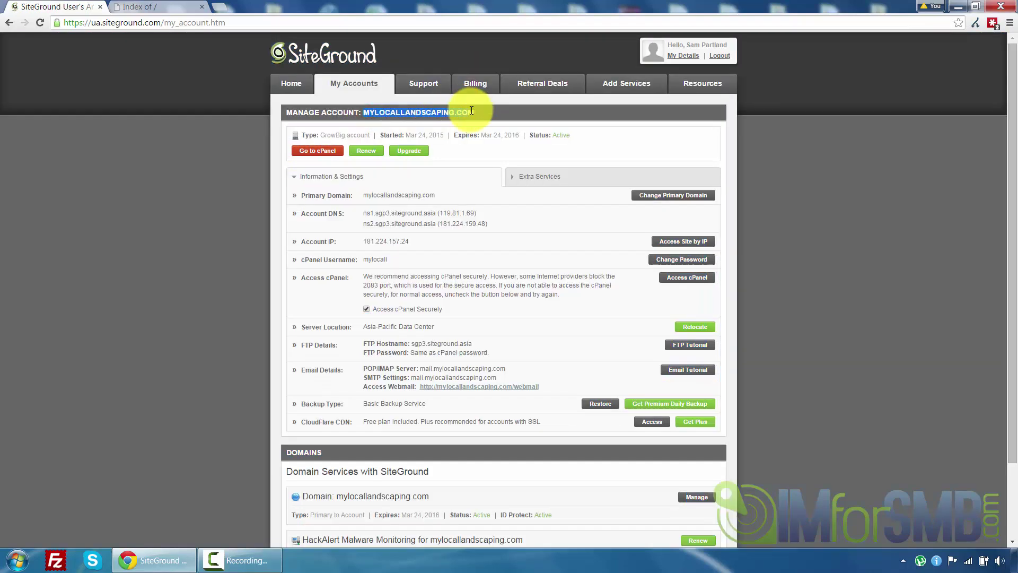
{"action": "left_click", "coordinate": [316, 151]}
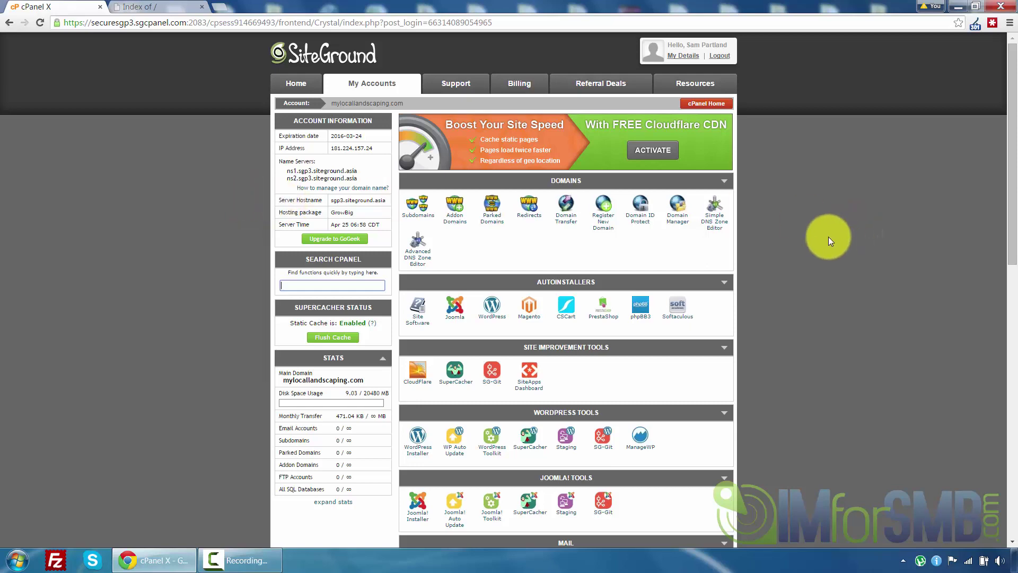
- Open the WordPress installer under Autoinstallers in cPanel
{"action": "scroll", "coordinate": [752, 215], "scroll_direction": "down", "scroll_amount": 1}
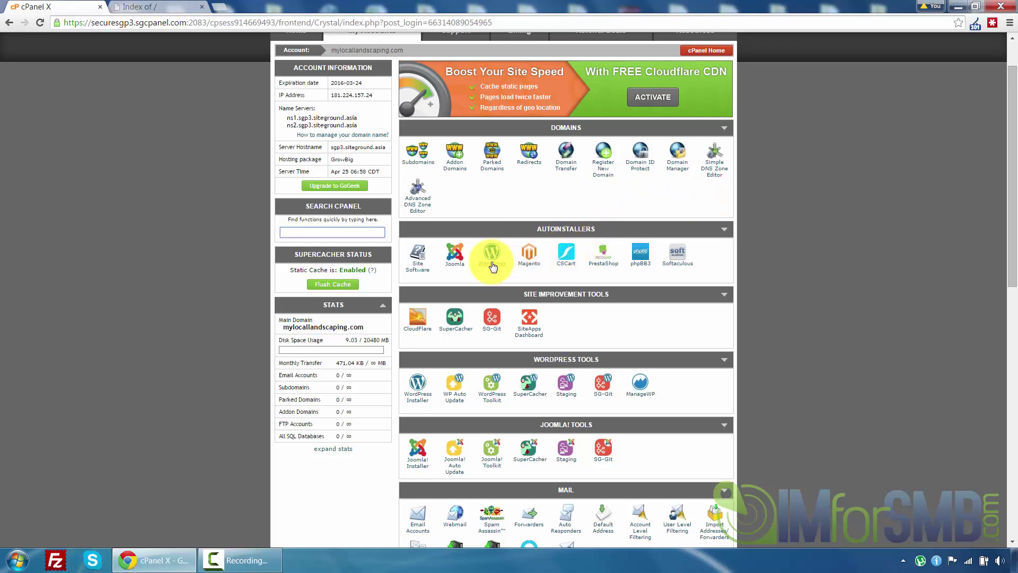
{"action": "left_click", "coordinate": [492, 254]}
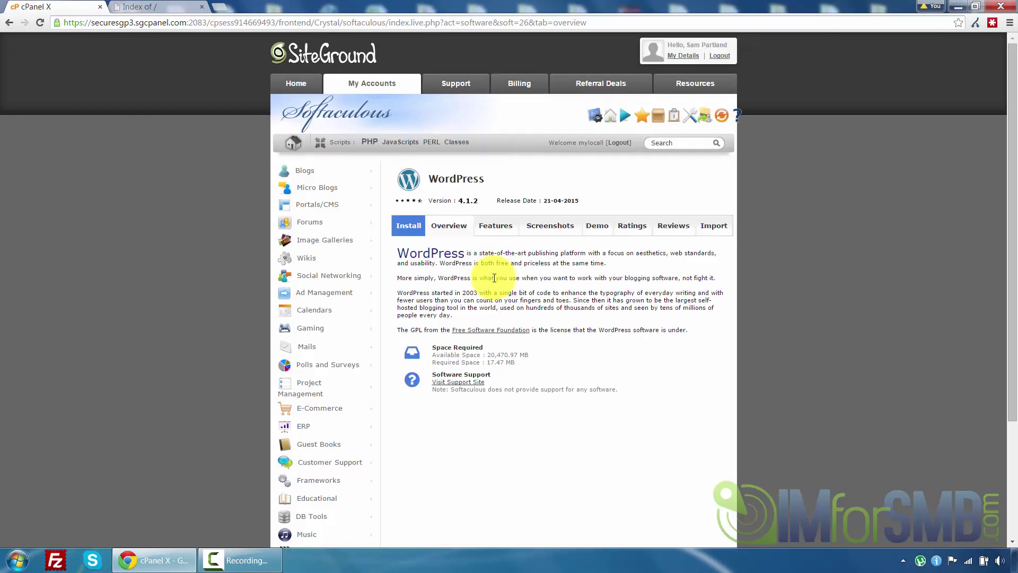
{"action": "left_click", "coordinate": [408, 231]}
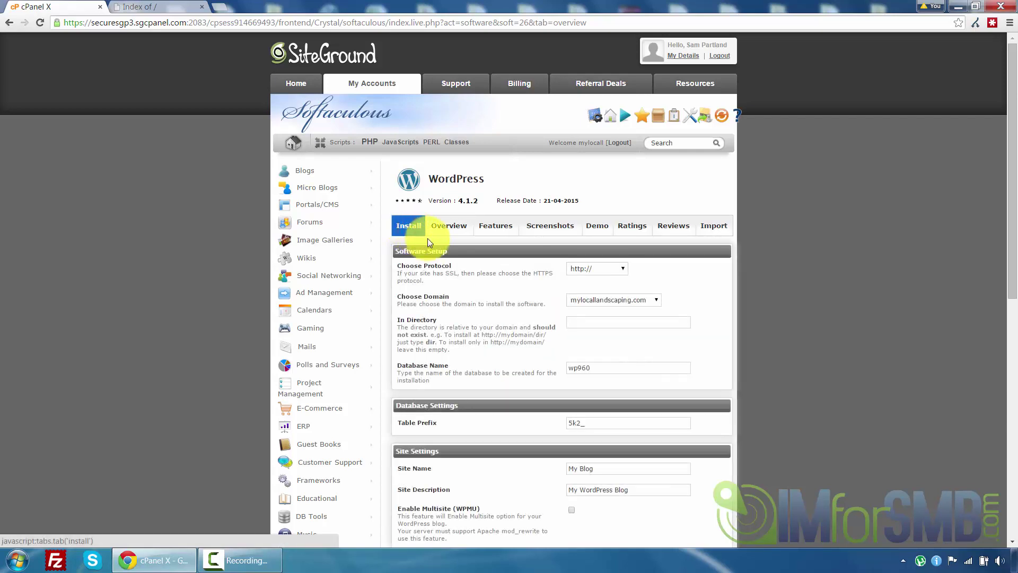
{"action": "scroll", "coordinate": [464, 271], "scroll_direction": "down", "scroll_amount": 1}
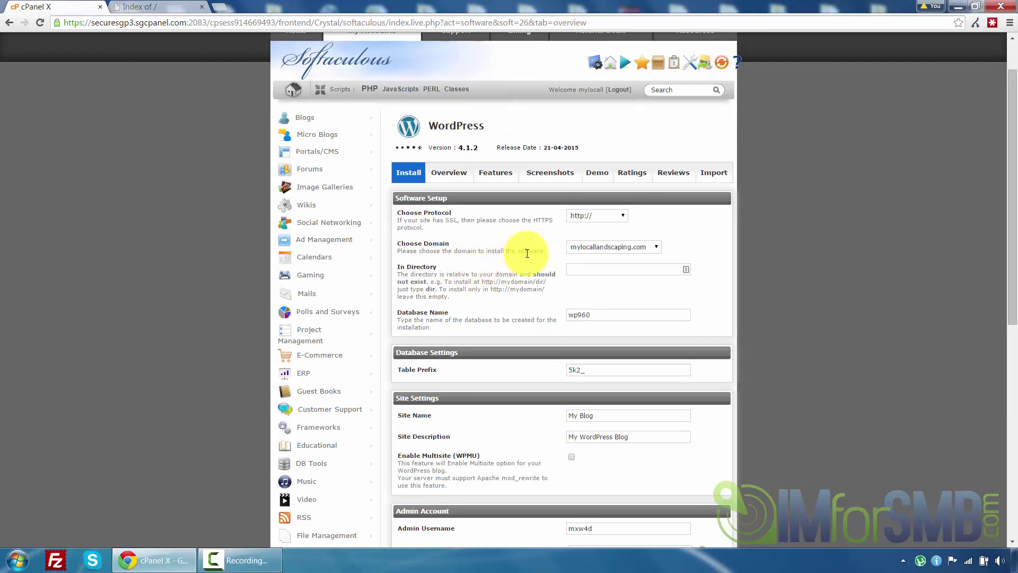
{"action": "left_click", "coordinate": [622, 217]}
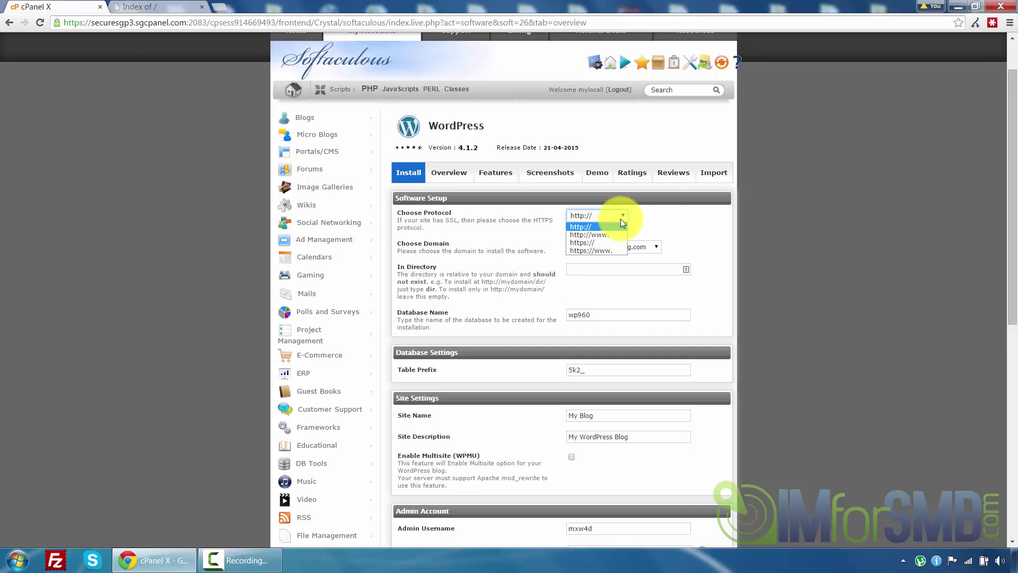
{"action": "left_click", "coordinate": [607, 234]}
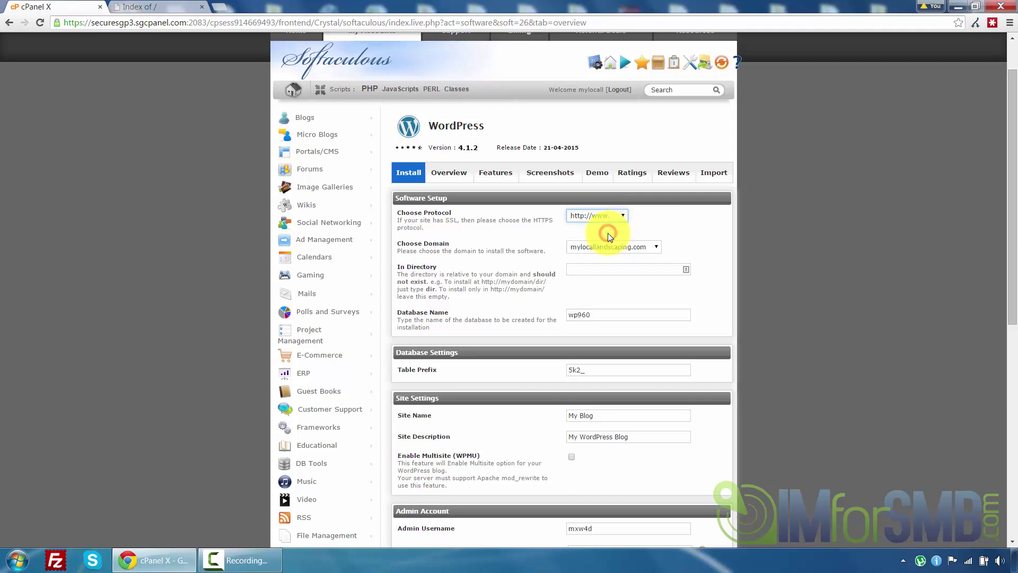
{"action": "left_click", "coordinate": [656, 248]}
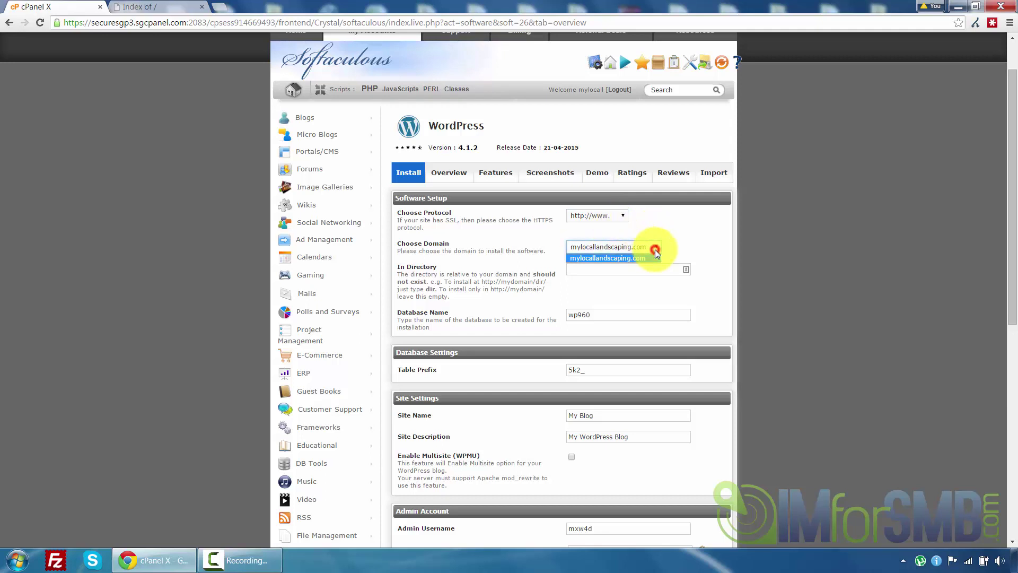
{"action": "left_click", "coordinate": [655, 249]}
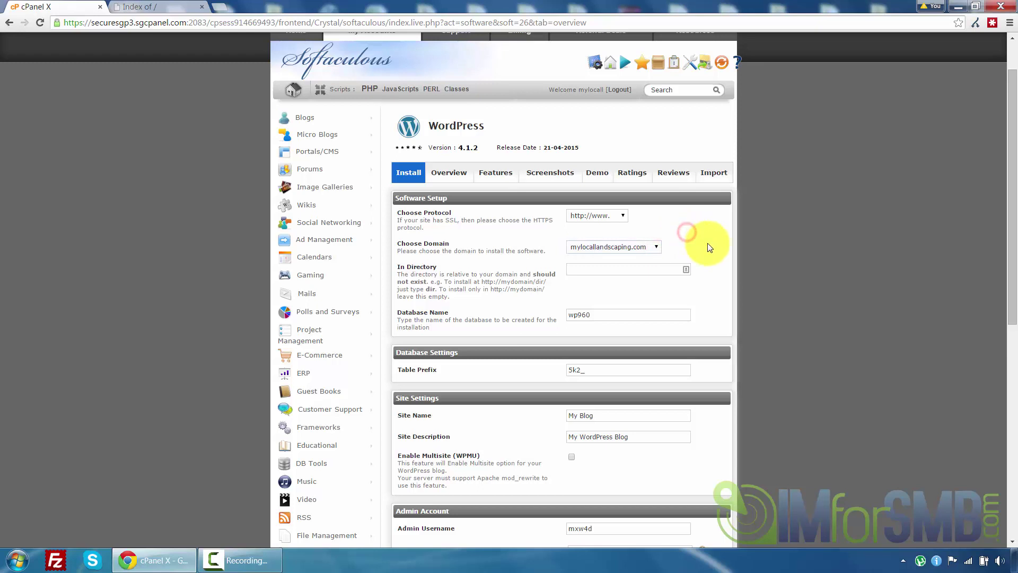
{"action": "scroll", "coordinate": [700, 238], "scroll_direction": "down", "scroll_amount": 1}
{"action": "left_click", "coordinate": [621, 219]}
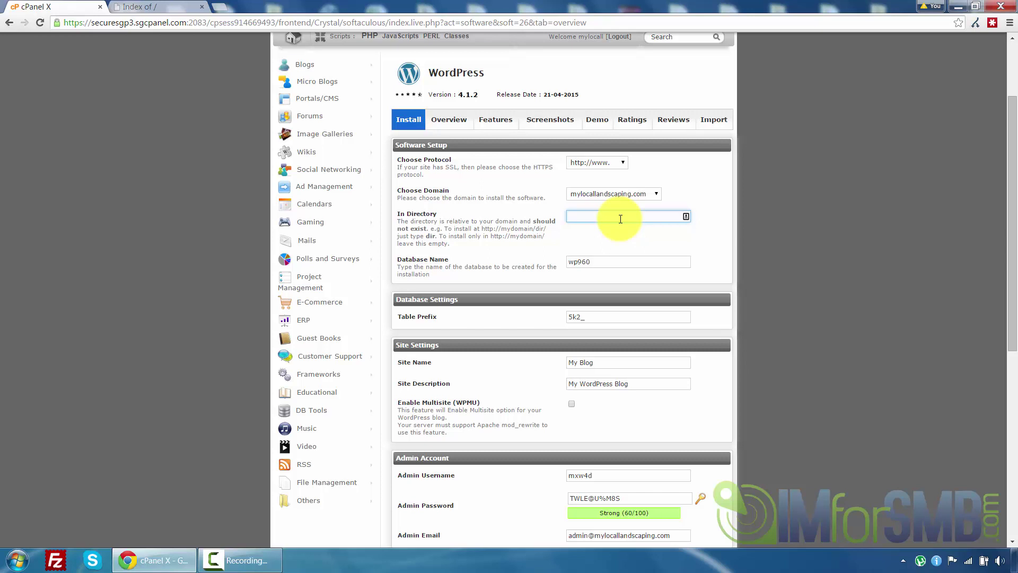
{"action": "scroll", "coordinate": [690, 227], "scroll_direction": "down", "scroll_amount": 1}
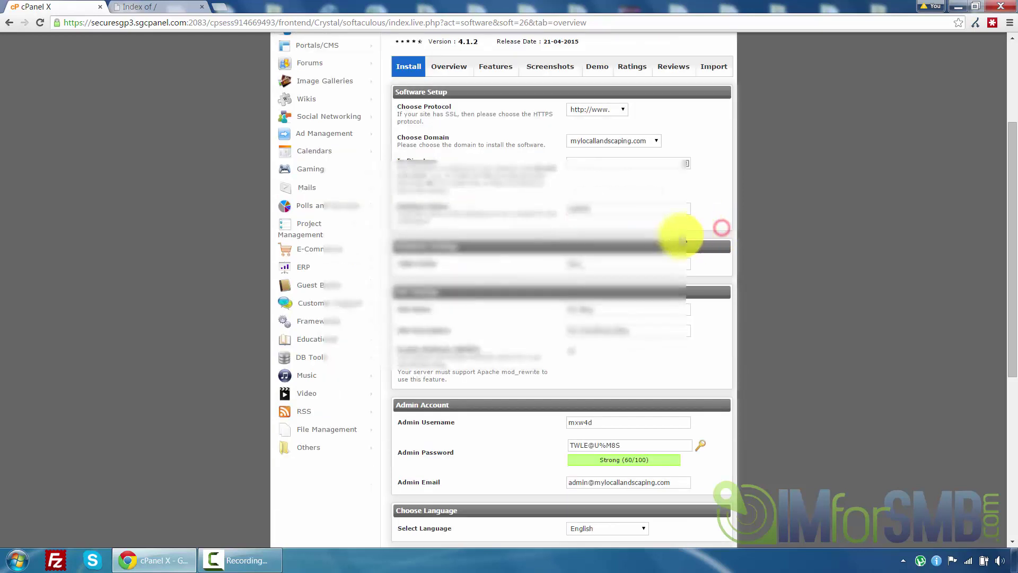
{"action": "left_click", "coordinate": [592, 210]}
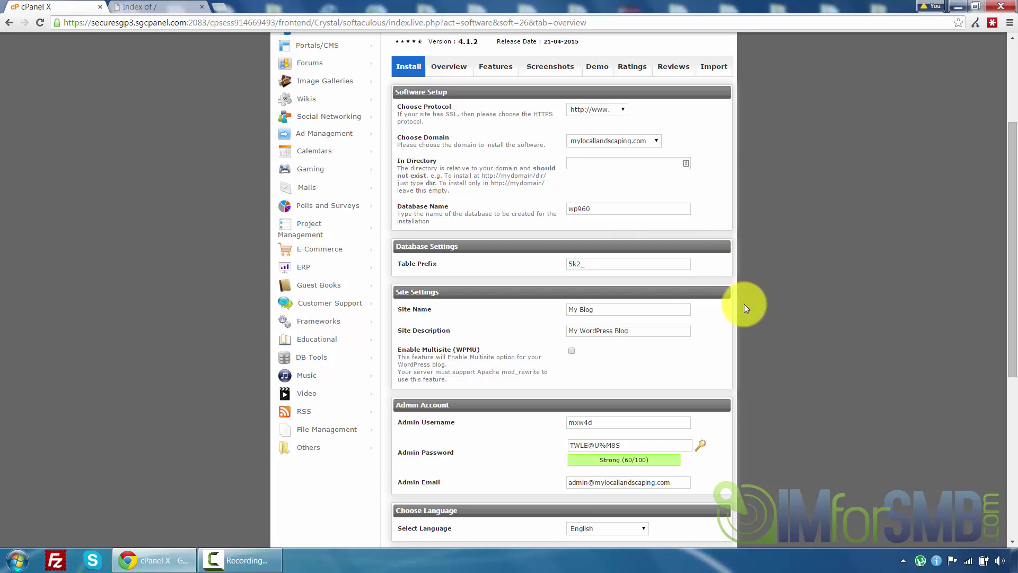
- Replace the site name 'My Blog' with 'My Local Landscaping'
{"action": "scroll", "coordinate": [721, 275], "scroll_direction": "down", "scroll_amount": 1}
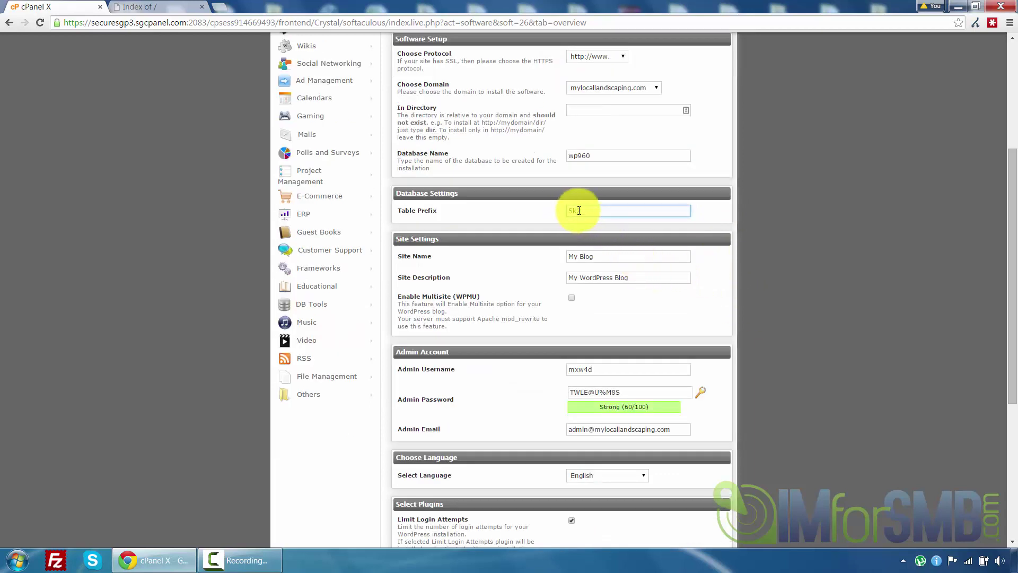
{"action": "type", "text": "2_"}
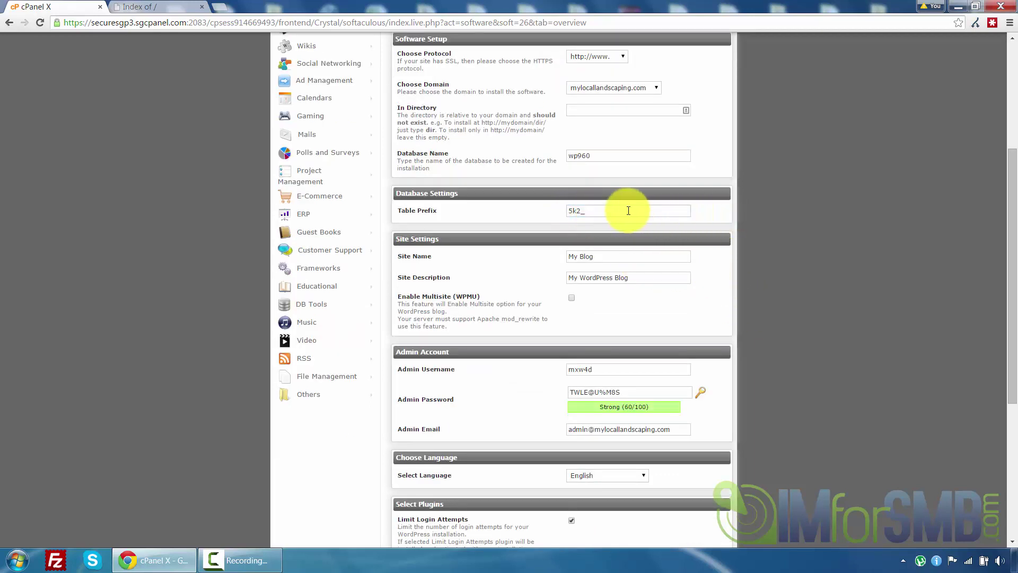
{"action": "scroll", "coordinate": [722, 221], "scroll_direction": "down", "scroll_amount": 1}
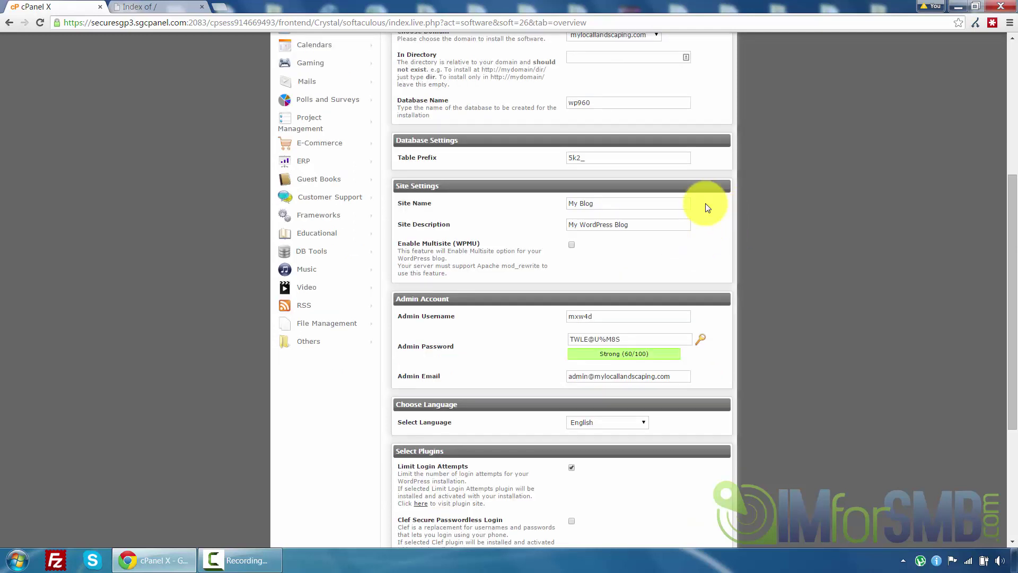
{"action": "left_click", "coordinate": [607, 203]}
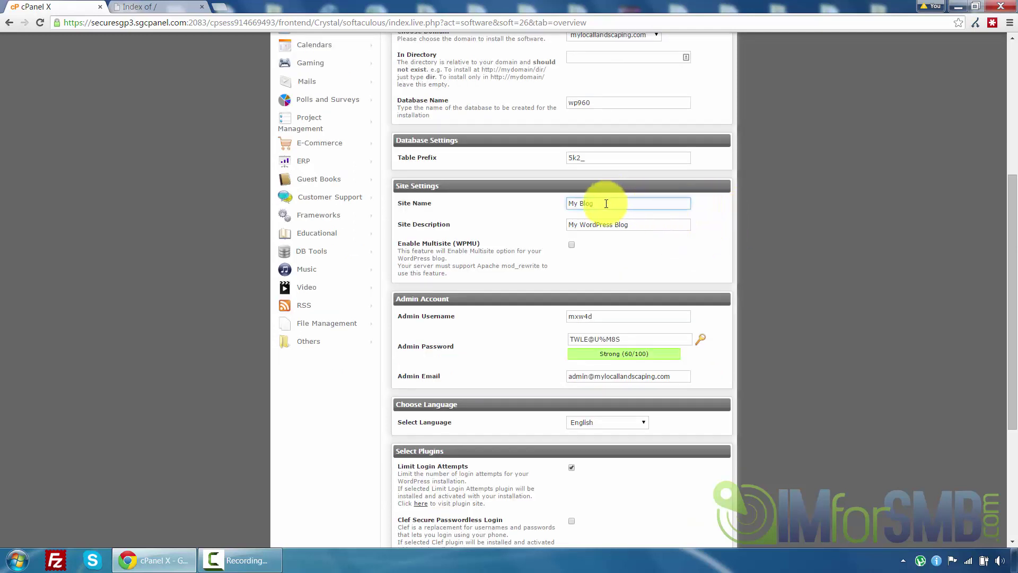
{"action": "left_click_drag", "start_coordinate": [606, 204], "coordinate": [552, 205]}
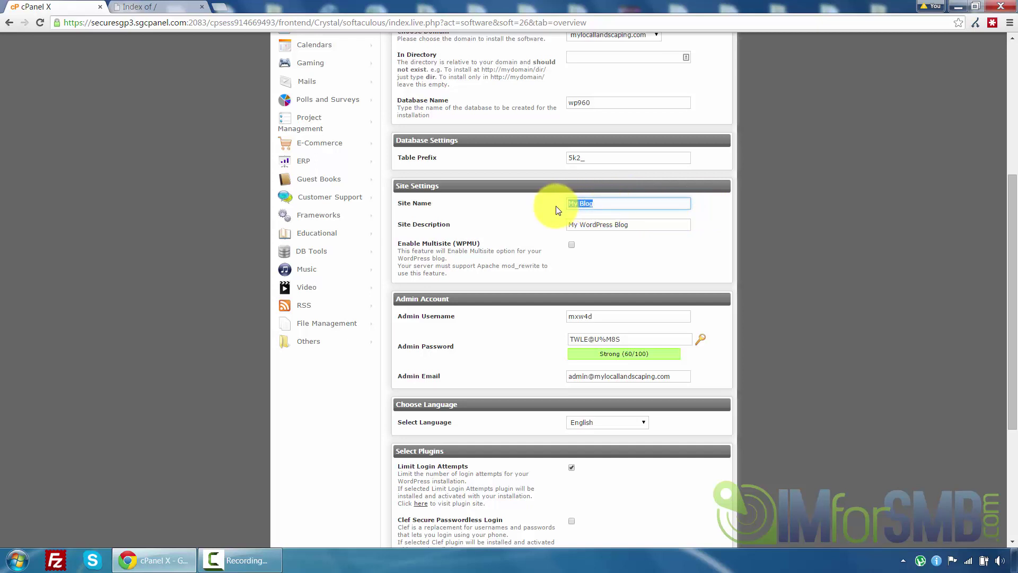
{"action": "type", "text": "My Local Landscaping"}
- Set the site description to 'Find the best local landscapers in your area'
{"action": "key", "text": "Tab"}
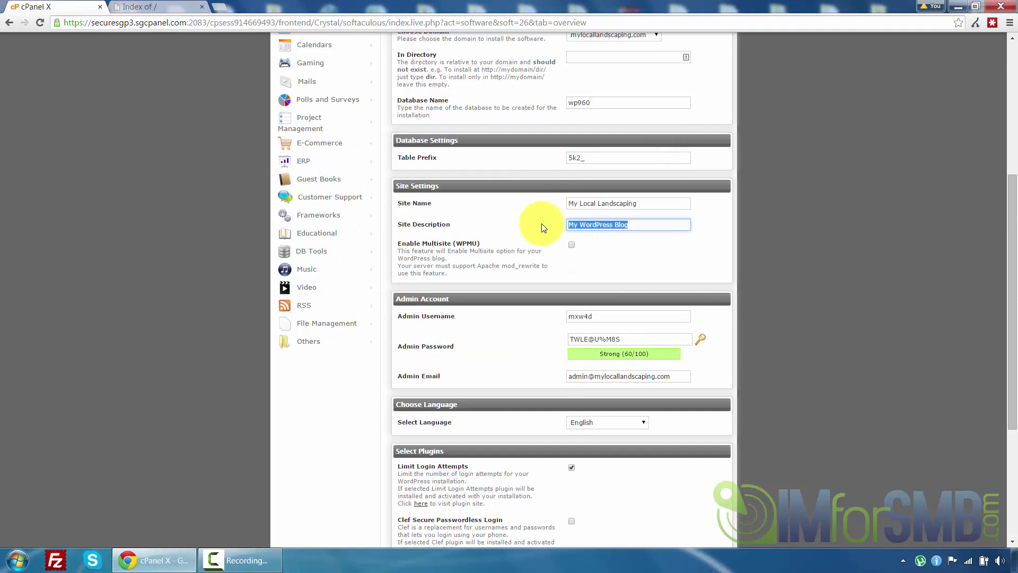
{"action": "type", "text": "Find the best local landscape"}
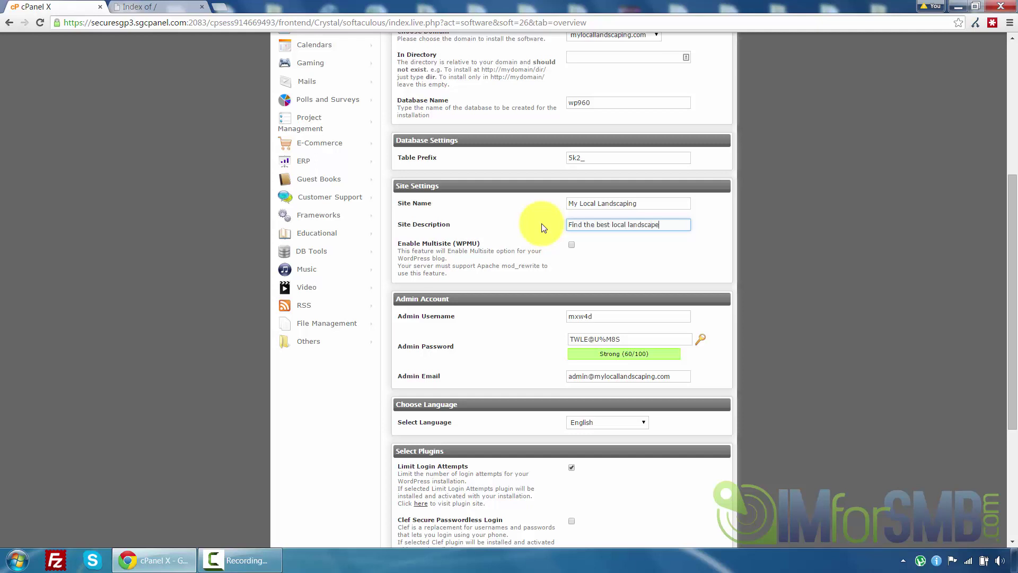
{"action": "type", "text": "rs in your area"}
{"action": "scroll", "coordinate": [769, 239], "scroll_direction": "down", "scroll_amount": 1}
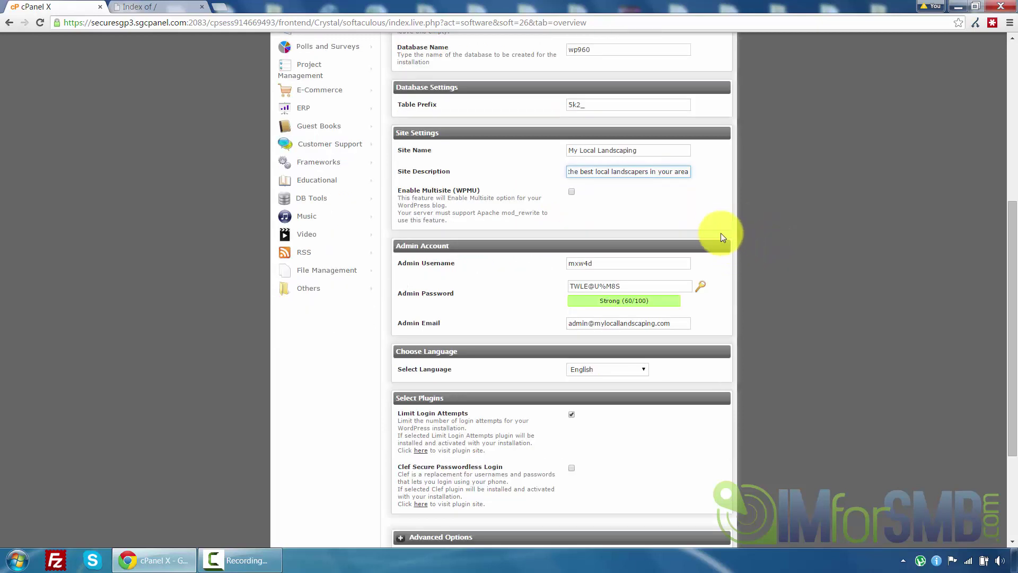
{"action": "left_click", "coordinate": [692, 211]}
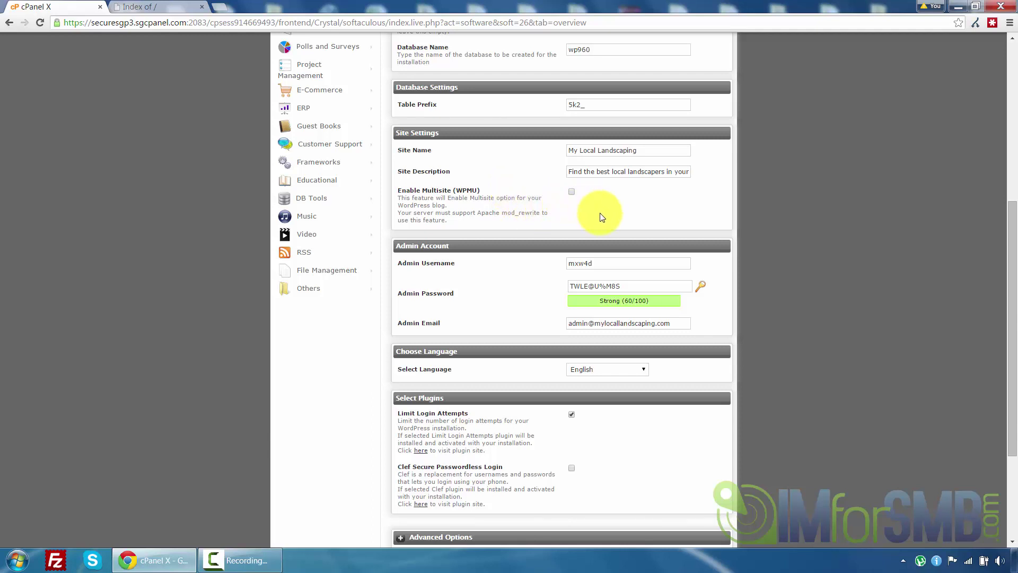
- Set the admin username to 'admin' and enter a new strong admin password
{"action": "scroll", "coordinate": [730, 210], "scroll_direction": "down", "scroll_amount": 1}
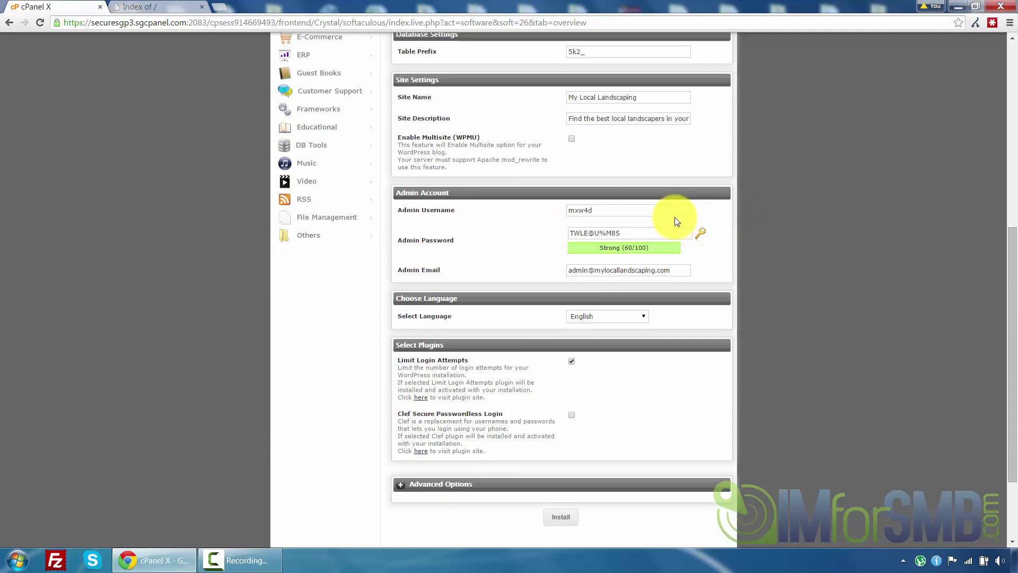
{"action": "left_click_drag", "start_coordinate": [618, 210], "coordinate": [559, 213]}
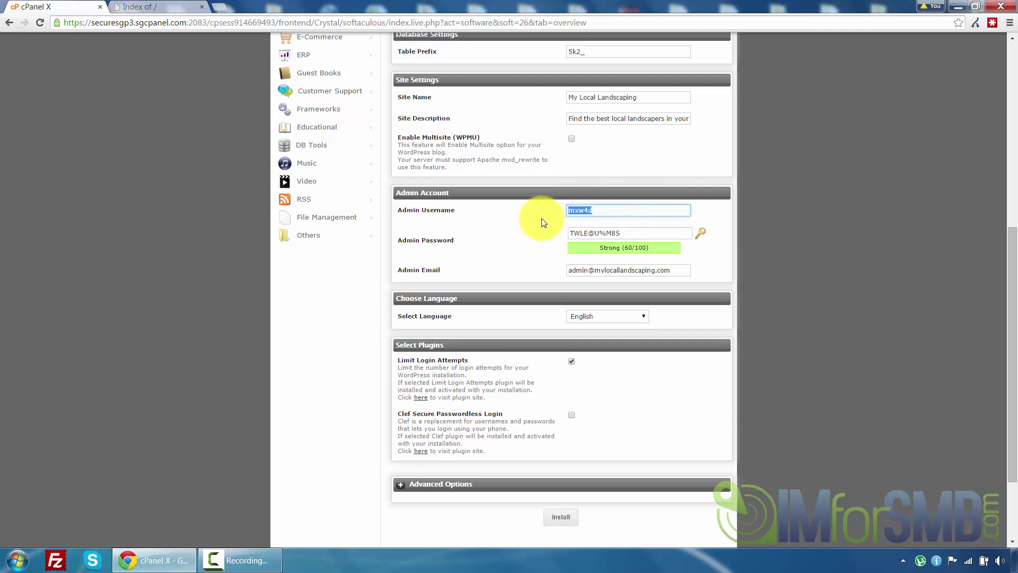
{"action": "key", "text": "Tab"}
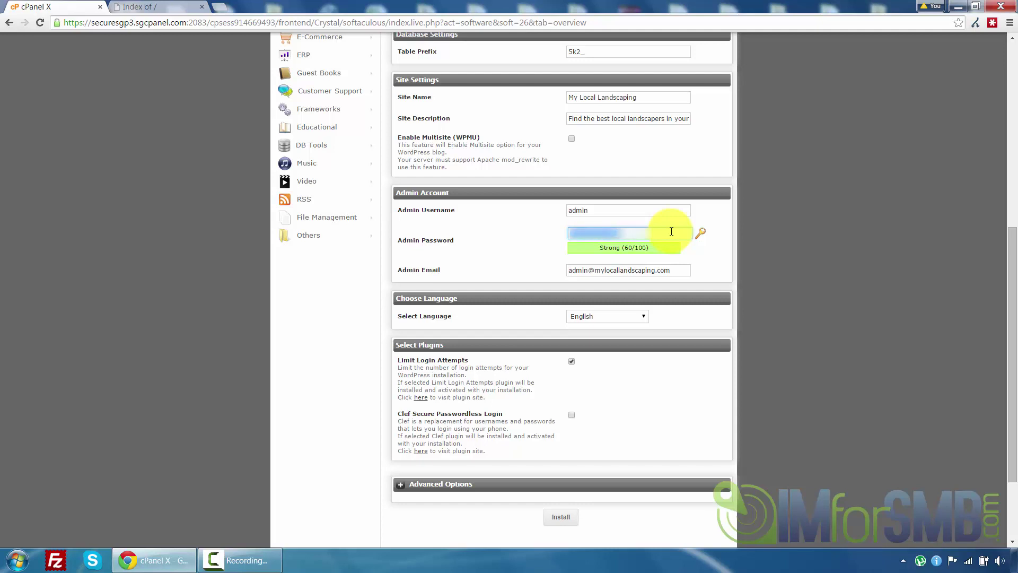
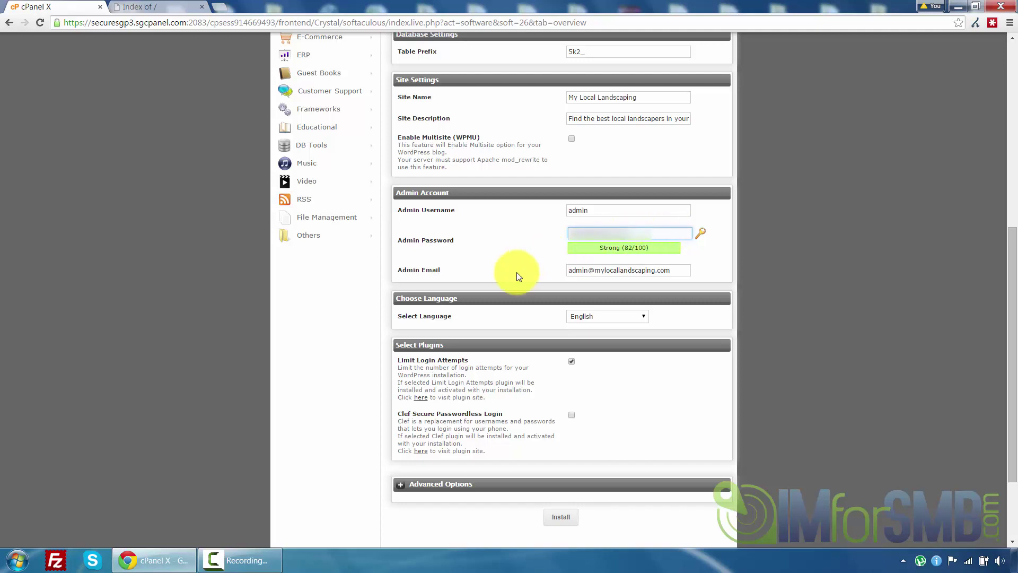
{"action": "left_click", "coordinate": [538, 247]}
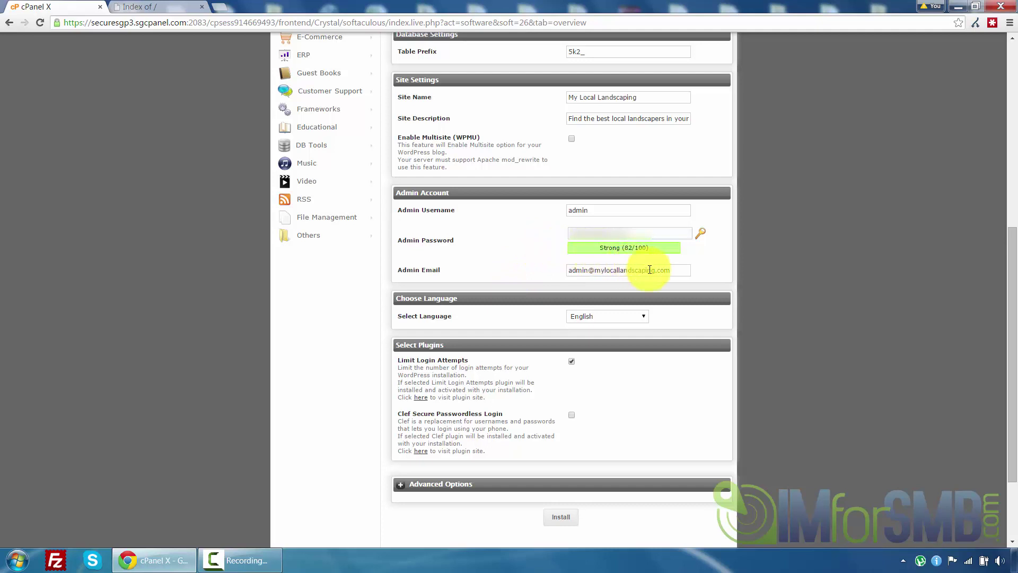
- Replace the admin e-mail with the site owner's e-mail address
{"action": "left_click", "coordinate": [682, 270]}
{"action": "left_click_drag", "start_coordinate": [682, 270], "coordinate": [539, 273]}
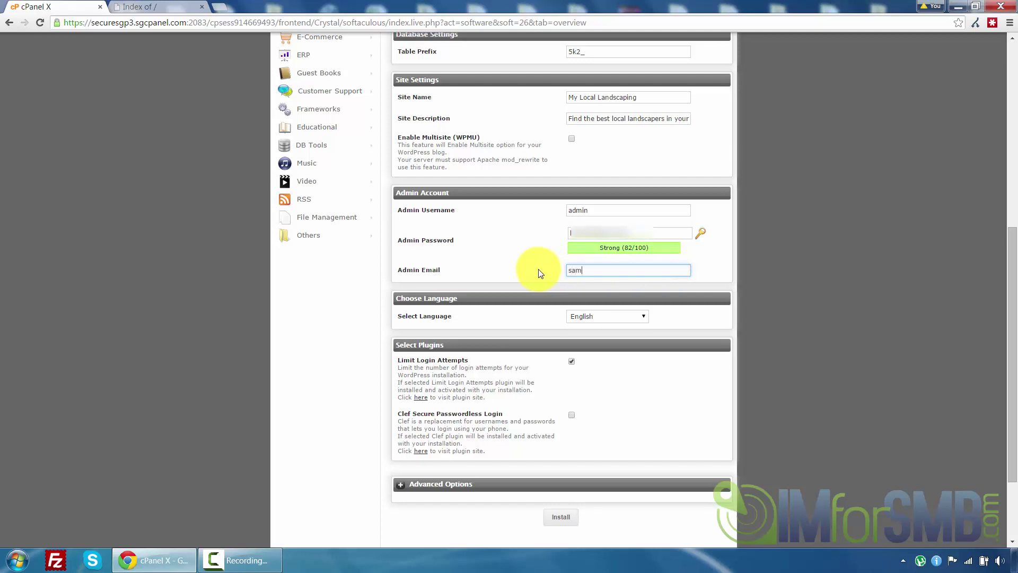
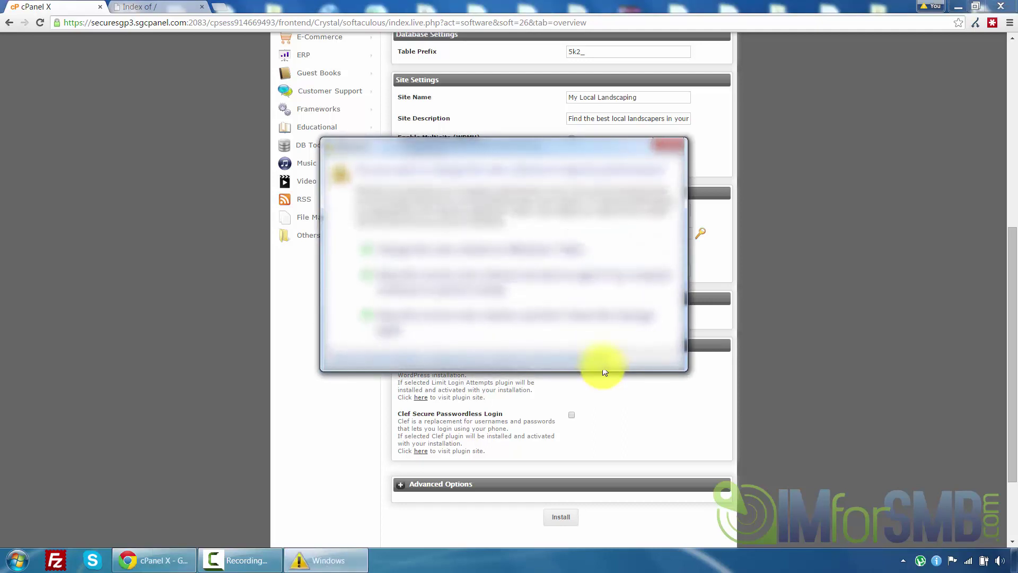
- Close the Windows warning pop-up over the Softaculous form
{"action": "left_click", "coordinate": [667, 145]}
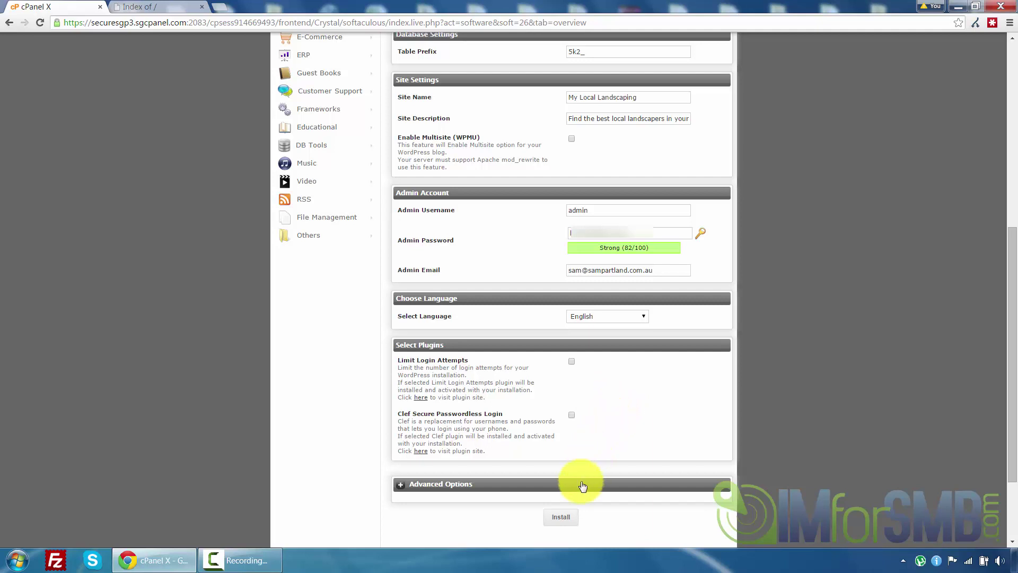
- Run the WordPress installation from the Install button at the bottom of the form
{"action": "left_click", "coordinate": [562, 522]}
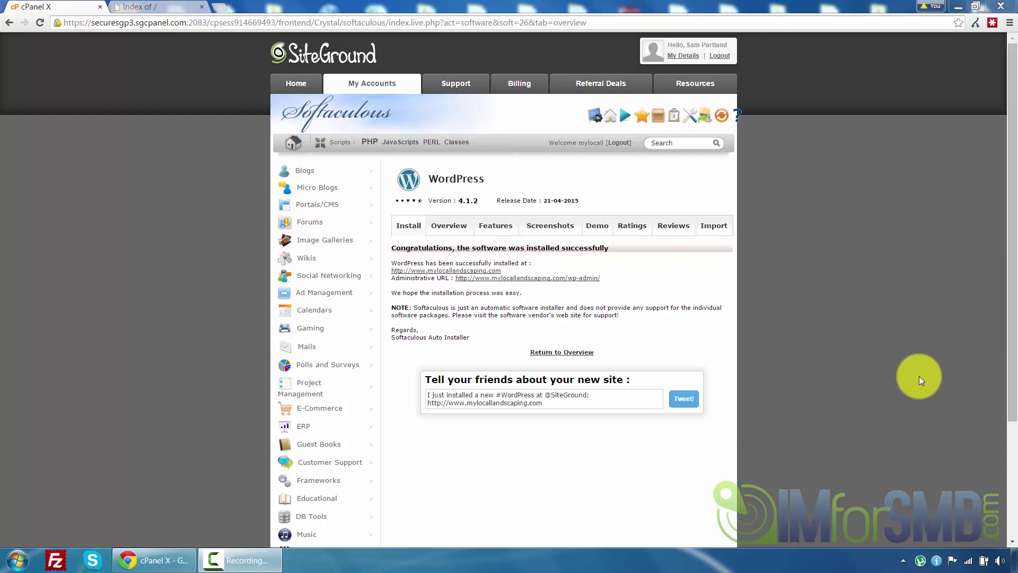
- Reload the mylocallandscaping.com tab in Chrome to look for the new site
{"action": "left_click", "coordinate": [185, 6]}
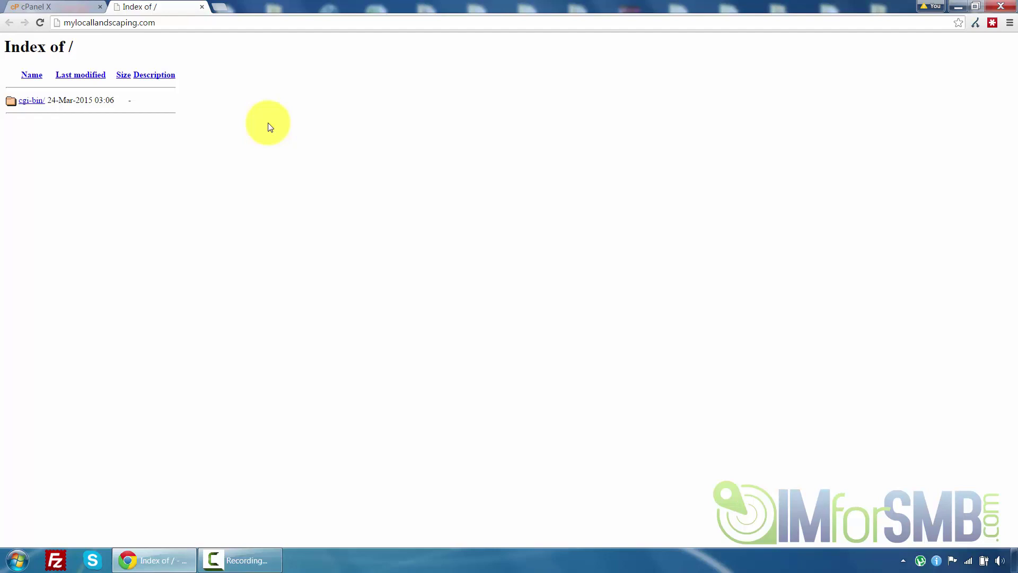
{"action": "left_click", "coordinate": [234, 21]}
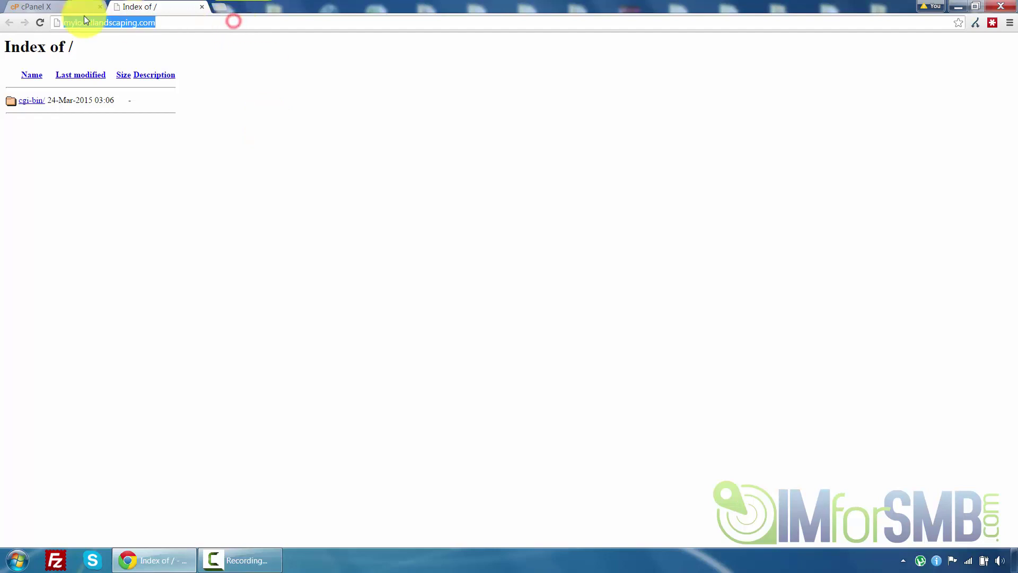
{"action": "left_click", "coordinate": [41, 22]}
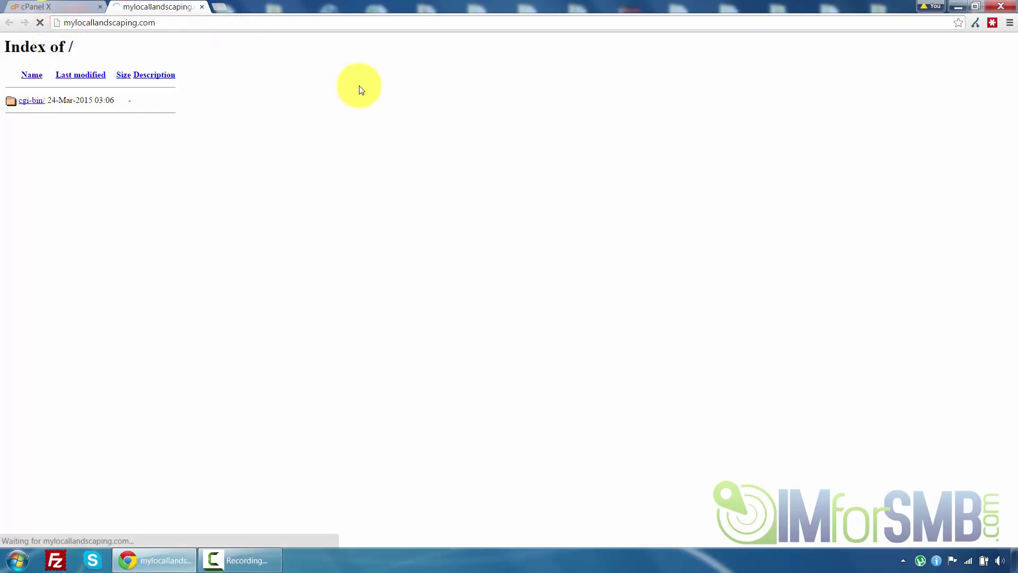